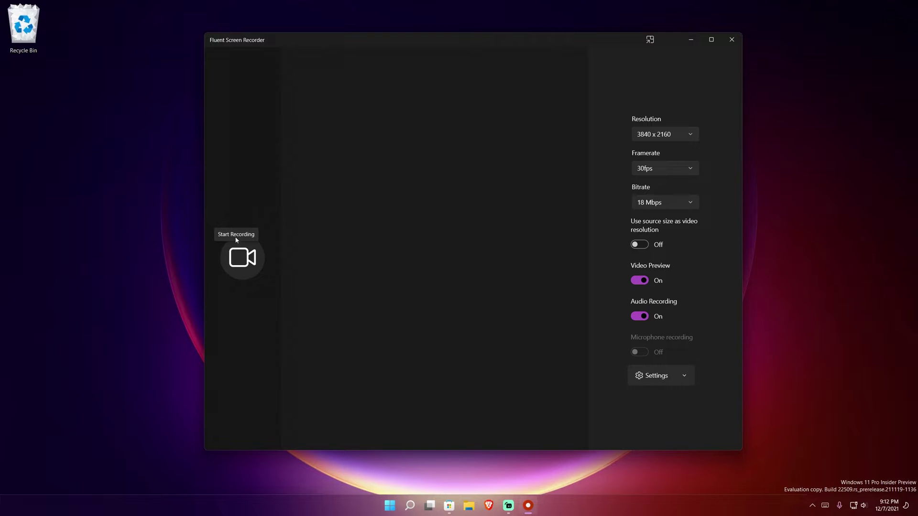
Step: Pin Fluent Screen Recorder as a compact always-on-top overlay in the corner
{"action": "left_click", "coordinate": [651, 39]}
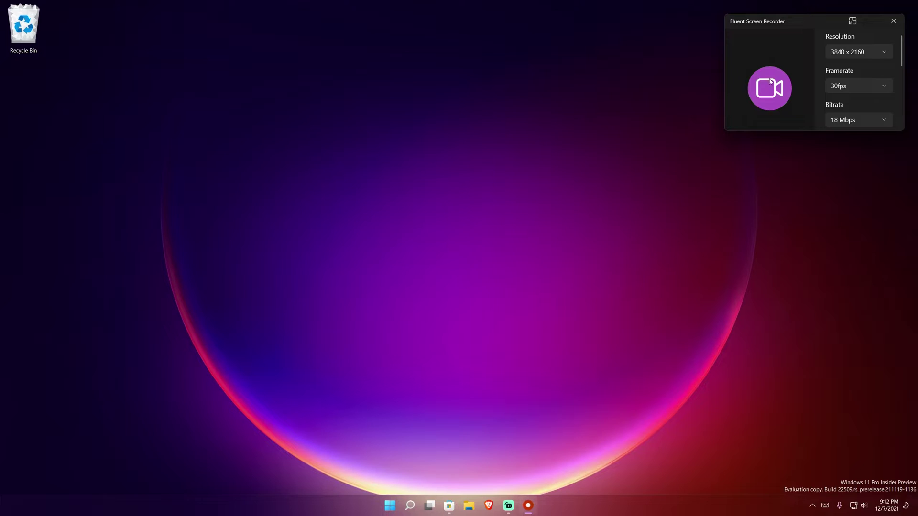
Step: Expand the compact overlay back into the full-size recorder window
{"action": "left_click", "coordinate": [851, 22]}
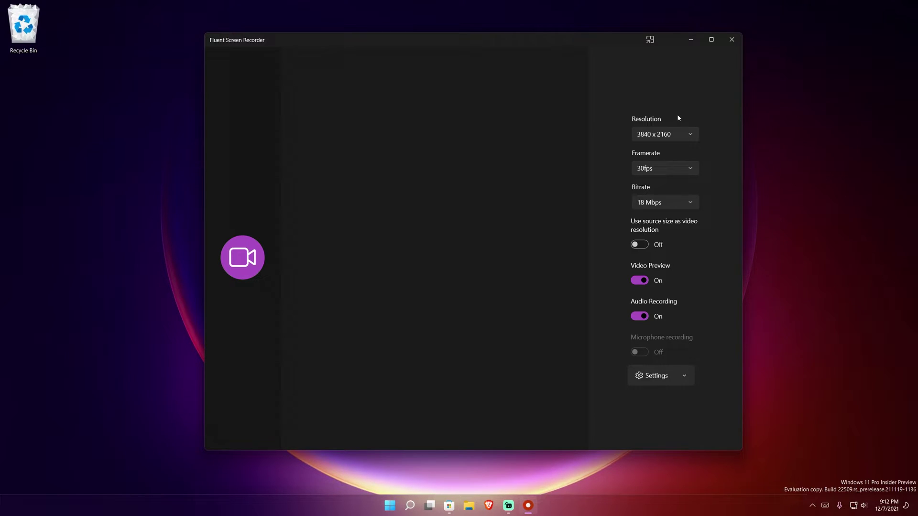
Step: Set framerate to 60fps, bitrate to 36 Mbps, and enable source size as resolution
{"action": "left_click", "coordinate": [655, 136]}
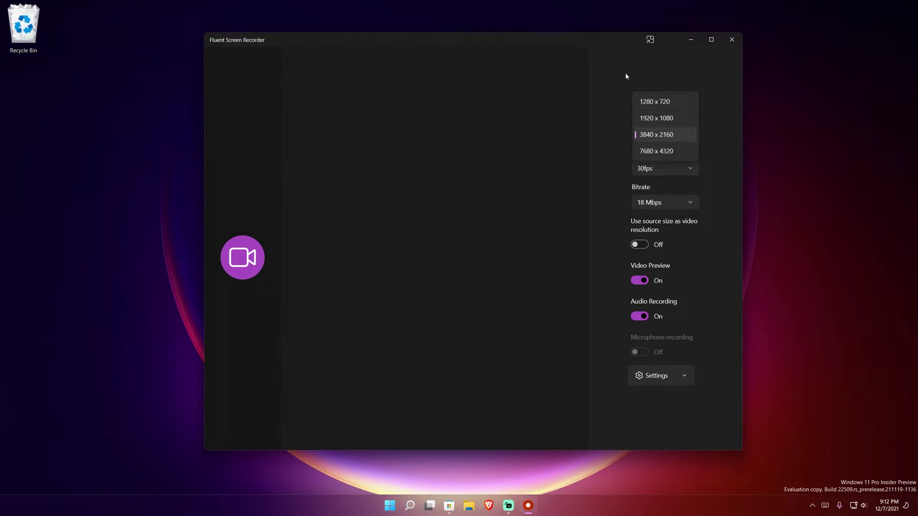
{"action": "left_click", "coordinate": [606, 94]}
{"action": "left_click", "coordinate": [638, 172]}
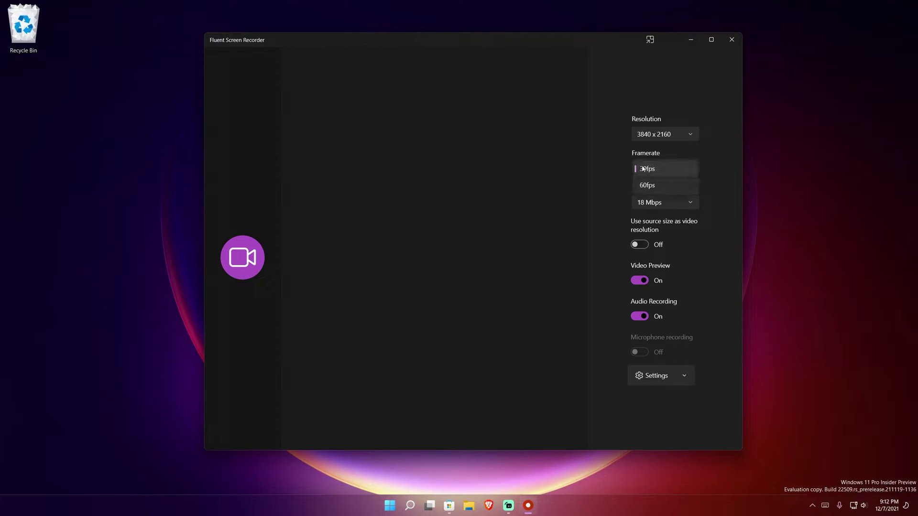
{"action": "left_click", "coordinate": [649, 186]}
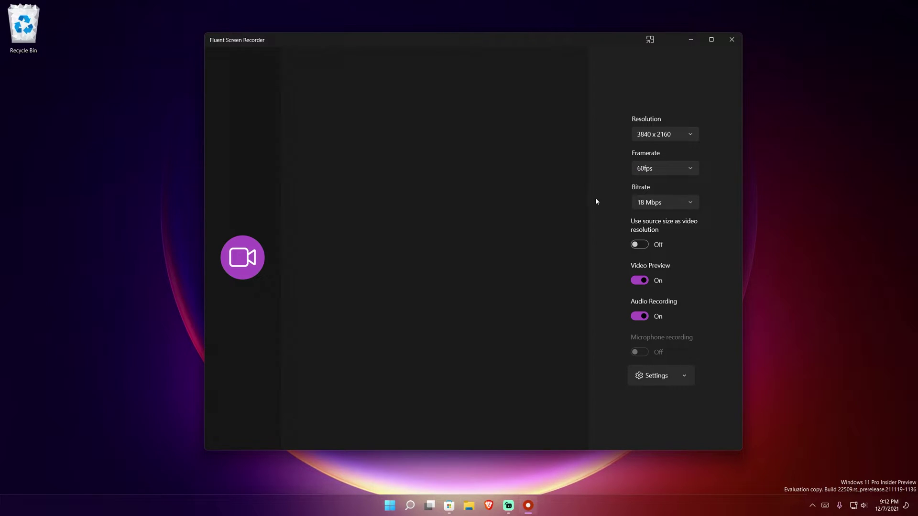
{"action": "left_click", "coordinate": [665, 204]}
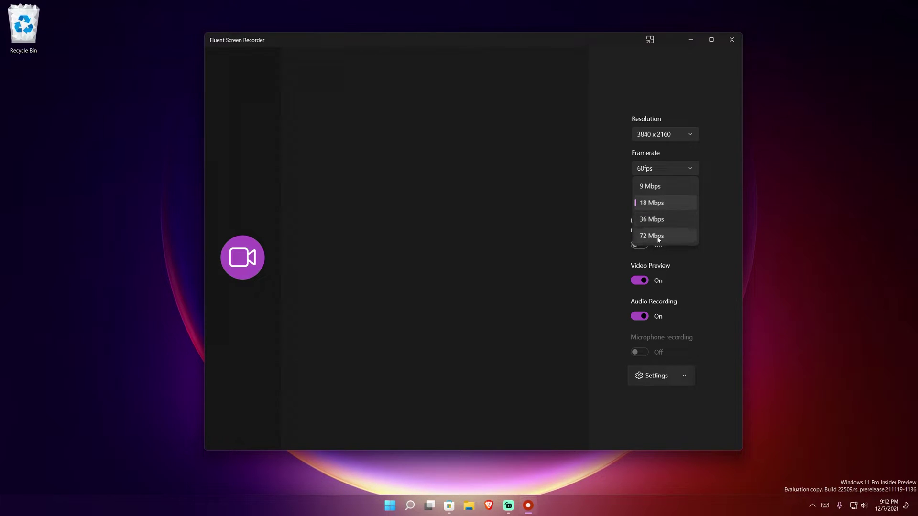
{"action": "left_click", "coordinate": [665, 219]}
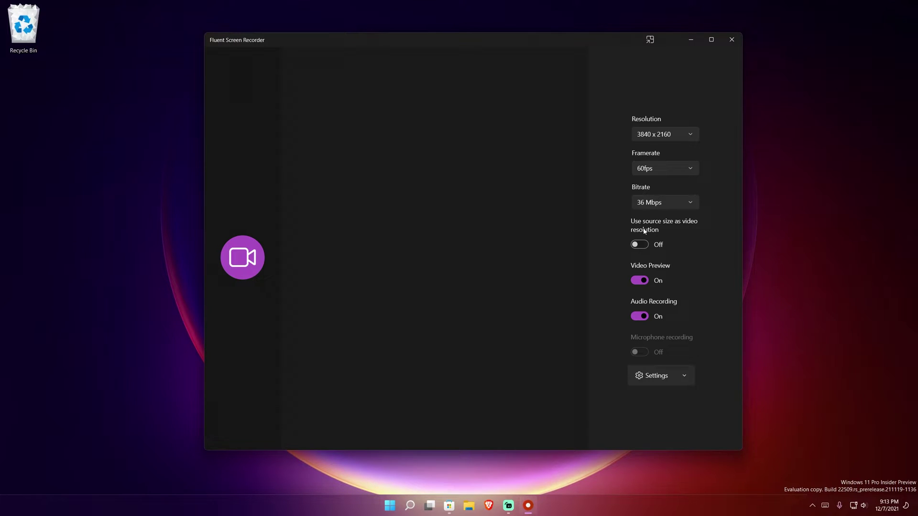
{"action": "left_click", "coordinate": [640, 244]}
{"action": "left_click", "coordinate": [641, 315]}
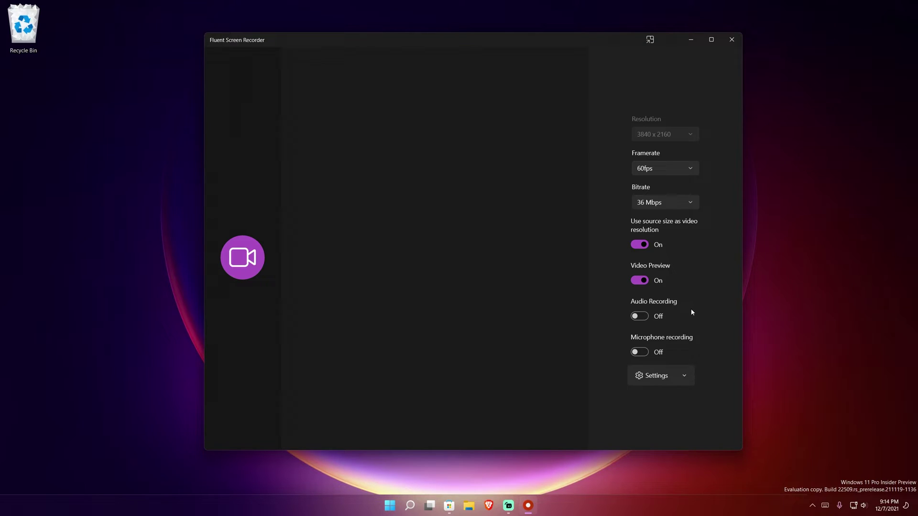
{"action": "left_click", "coordinate": [644, 317]}
{"action": "left_click", "coordinate": [644, 317]}
{"action": "left_click", "coordinate": [639, 351]}
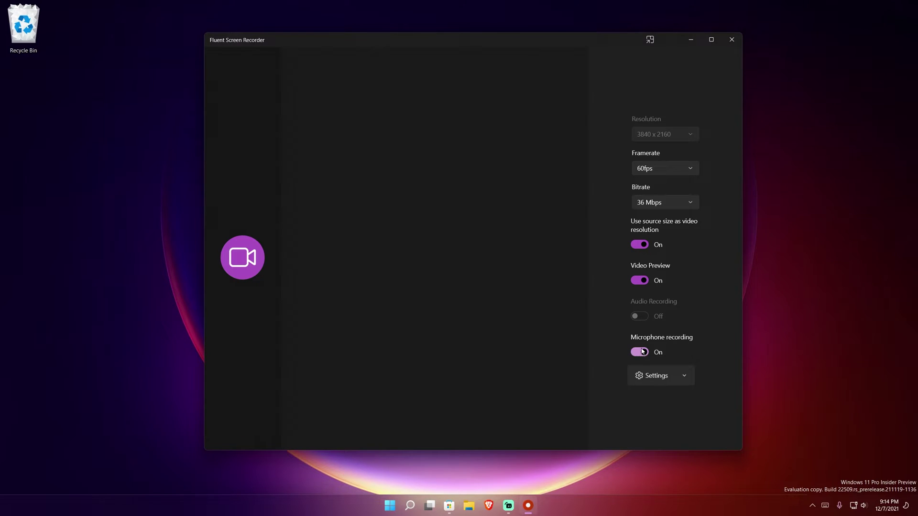
{"action": "left_click", "coordinate": [643, 352]}
{"action": "left_click", "coordinate": [645, 317]}
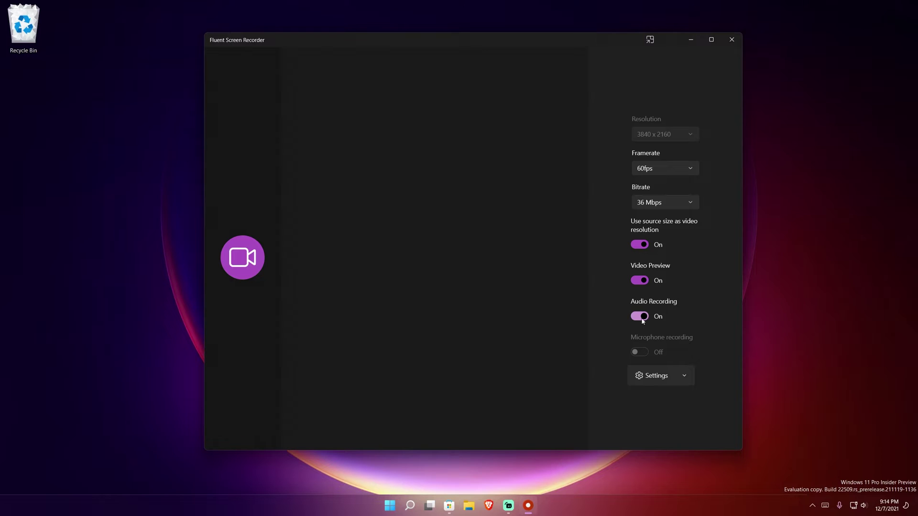
{"action": "double_click", "coordinate": [643, 319]}
Step: Turn audio recording off and expand the extra settings to reveal Gallery View
{"action": "left_click", "coordinate": [642, 320]}
{"action": "left_click", "coordinate": [683, 378]}
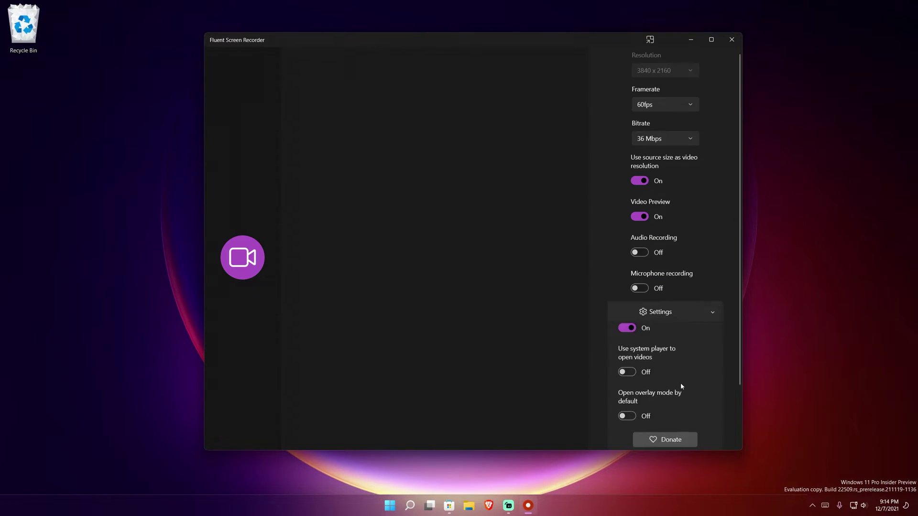
{"action": "scroll", "coordinate": [719, 294], "scroll_direction": "down", "scroll_amount": 3}
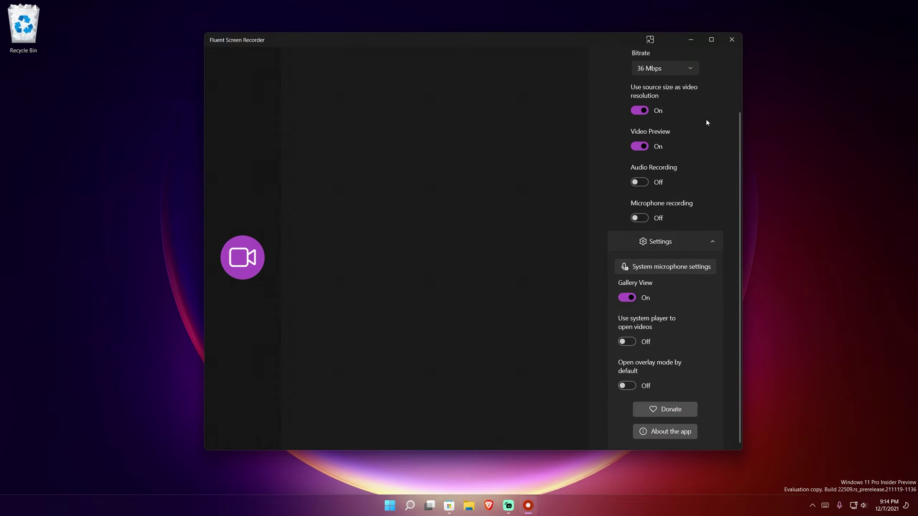
{"action": "scroll", "coordinate": [646, 277], "scroll_direction": "up", "scroll_amount": 2}
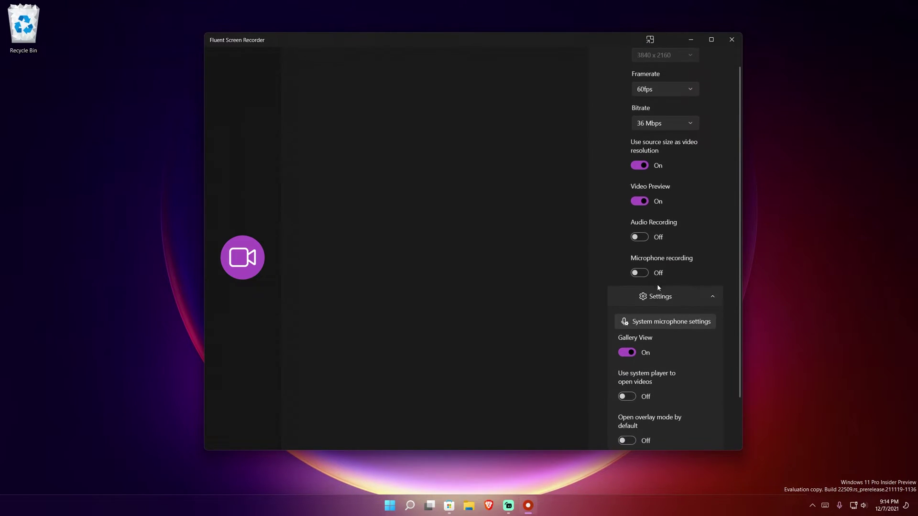
{"action": "scroll", "coordinate": [716, 366], "scroll_direction": "down", "scroll_amount": 2}
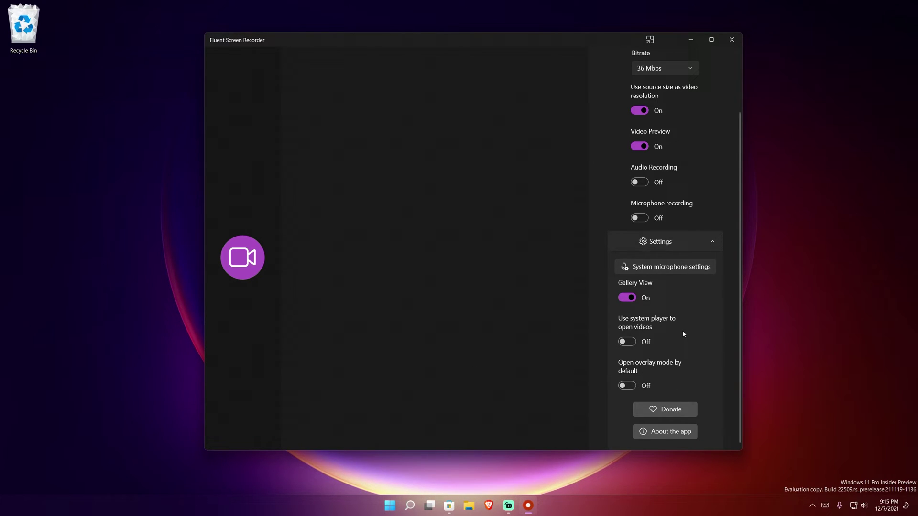
{"action": "left_click", "coordinate": [676, 437]}
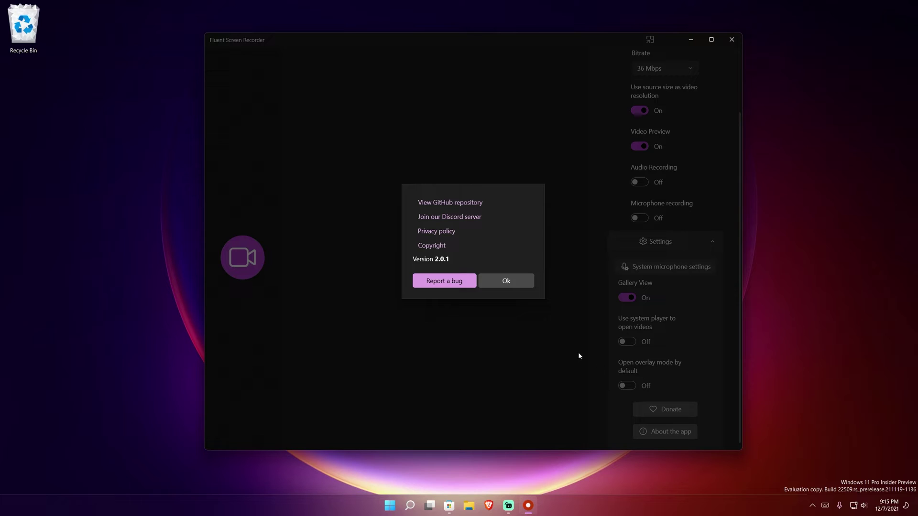
{"action": "left_click", "coordinate": [524, 283]}
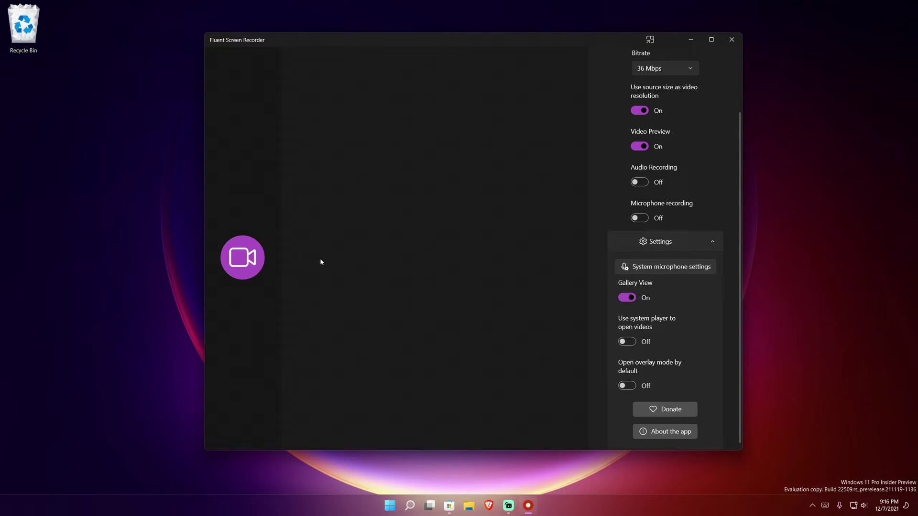
{"action": "left_click", "coordinate": [258, 272]}
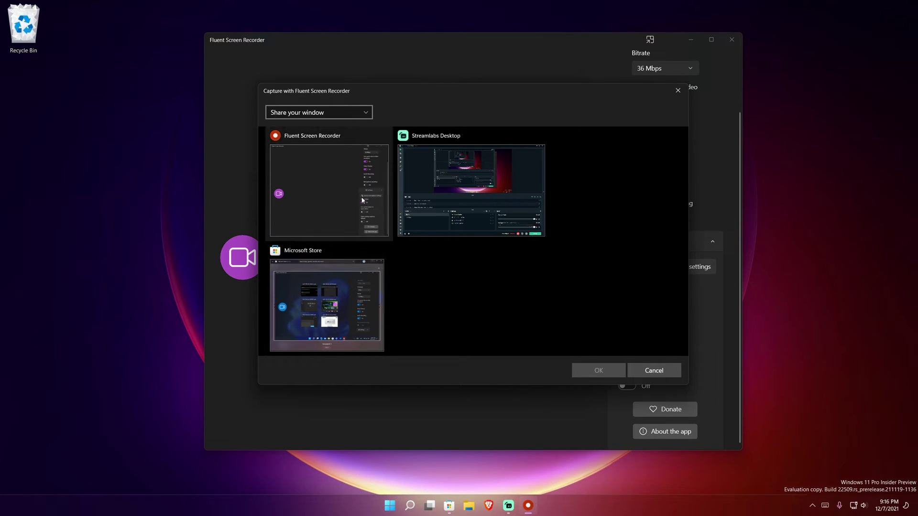
Step: Start recording the whole of Display 1, then minimize the recorder window
{"action": "left_click", "coordinate": [336, 118]}
{"action": "left_click", "coordinate": [329, 126]}
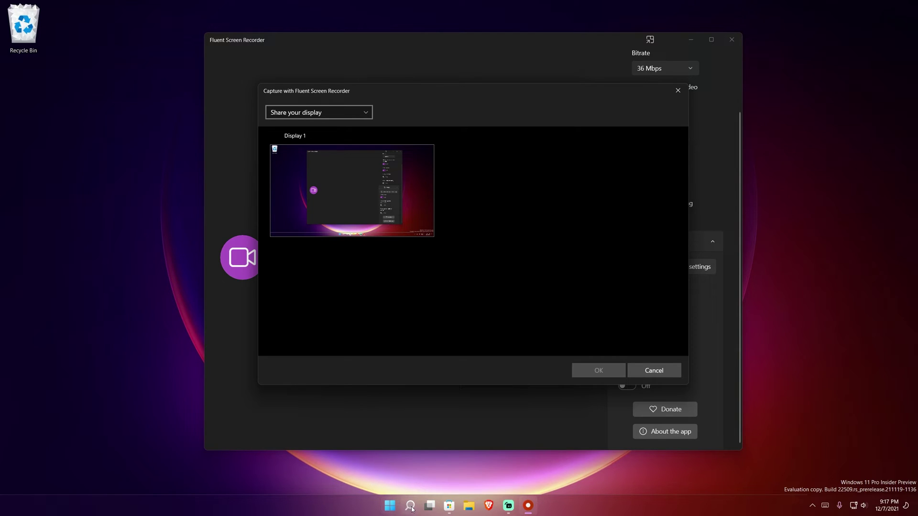
{"action": "mouse_move", "coordinate": [409, 506]}
{"action": "left_click_drag", "start_coordinate": [429, 112], "coordinate": [460, 110]}
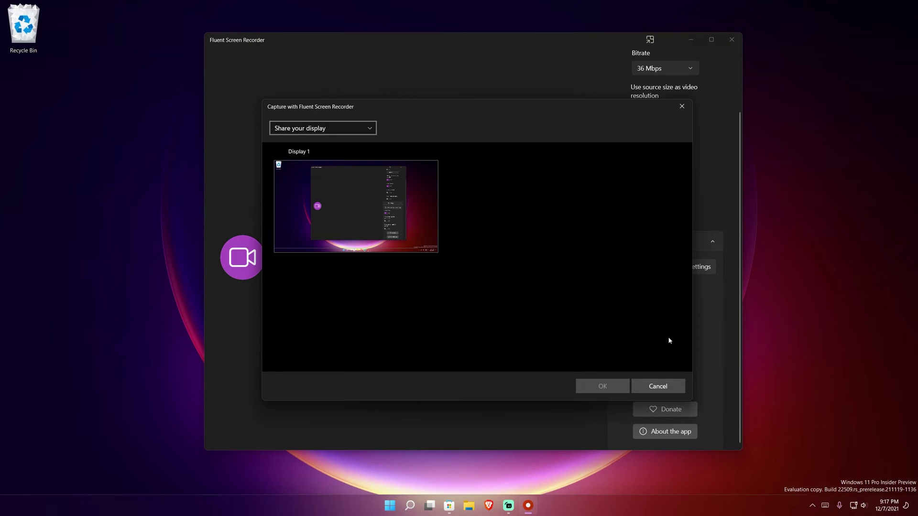
{"action": "left_click", "coordinate": [395, 214]}
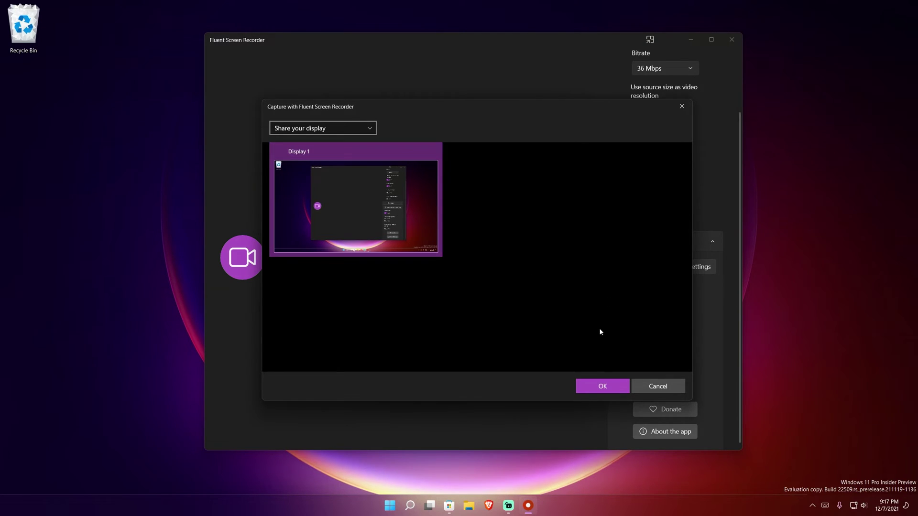
{"action": "left_click", "coordinate": [598, 387]}
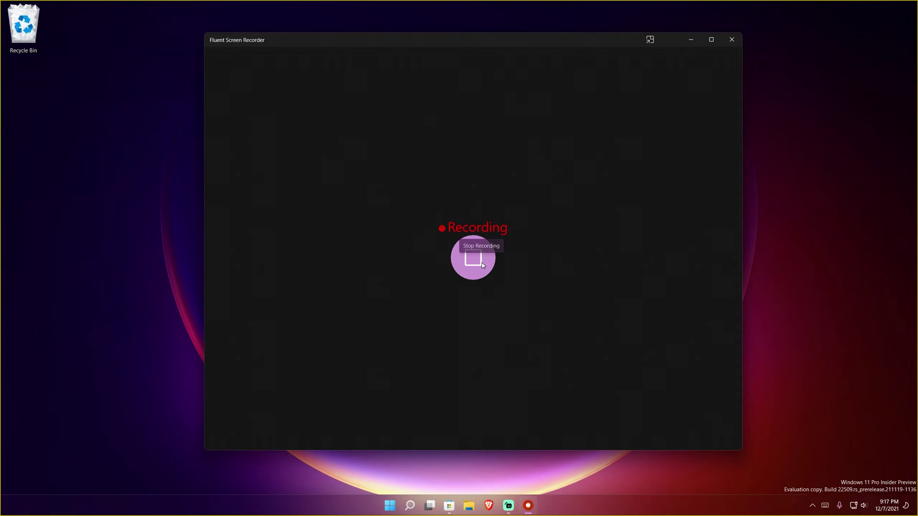
{"action": "left_click", "coordinate": [690, 39]}
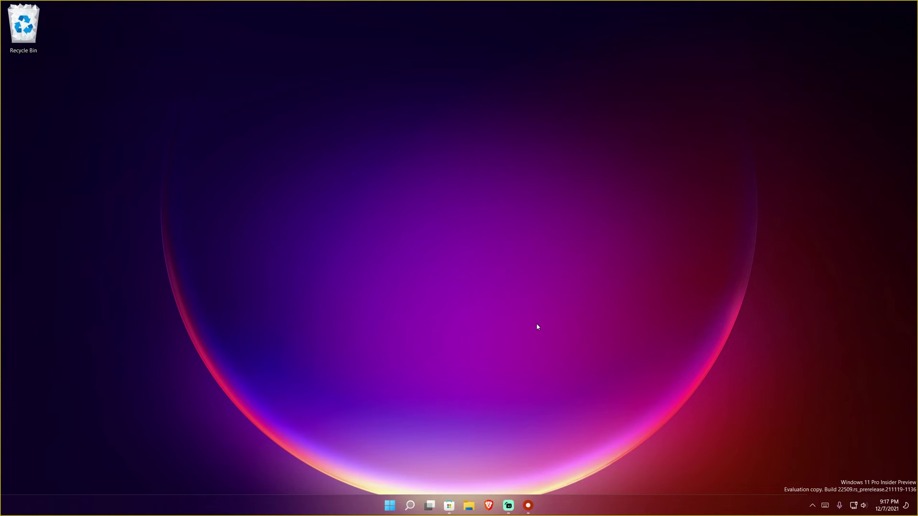
{"action": "left_click", "coordinate": [460, 471]}
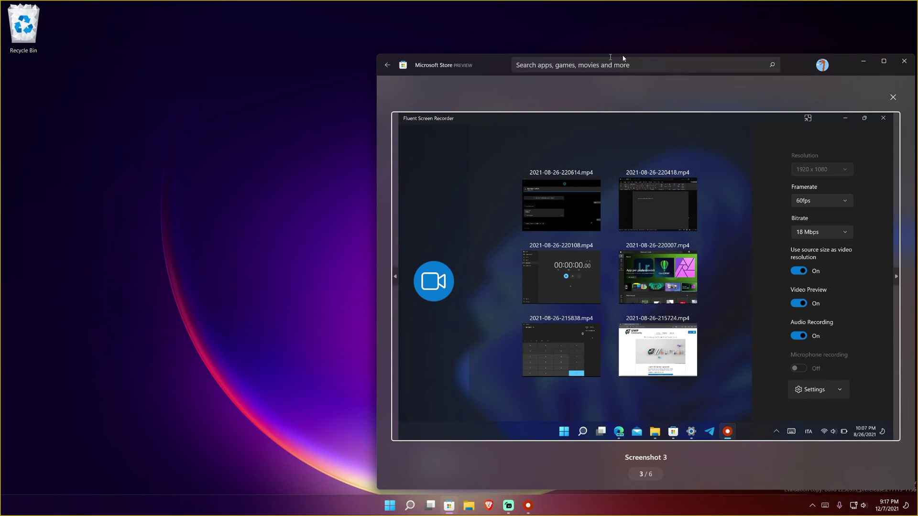
{"action": "left_click_drag", "start_coordinate": [800, 72], "coordinate": [613, 30]}
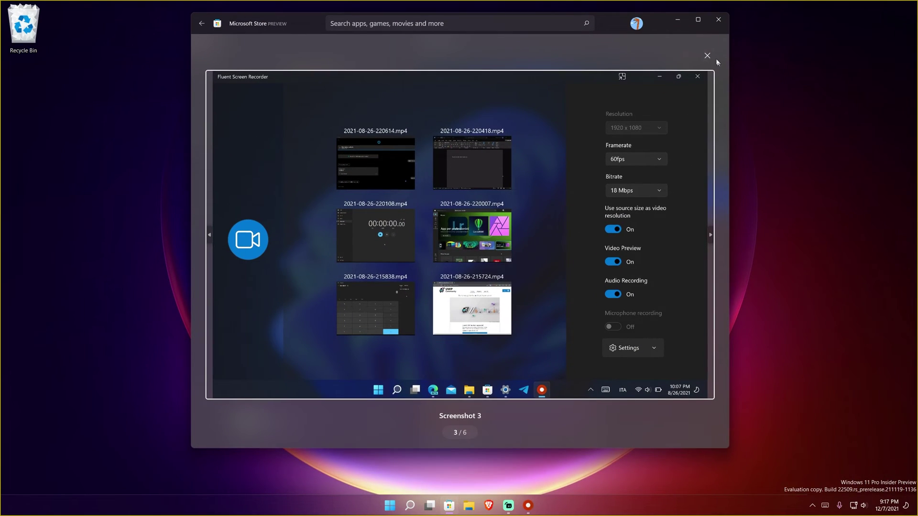
{"action": "left_click", "coordinate": [707, 55]}
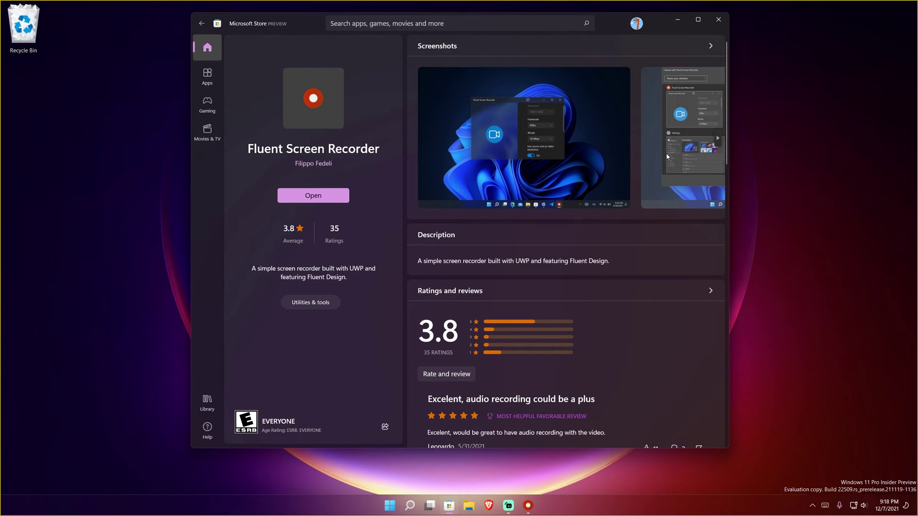
{"action": "left_click", "coordinate": [657, 148]}
{"action": "key", "text": "Right"}
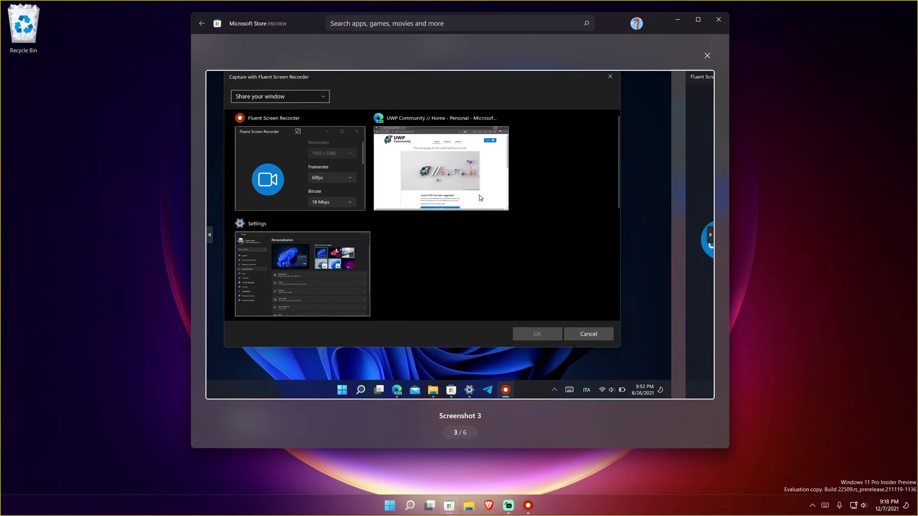
{"action": "key", "text": "Right"}
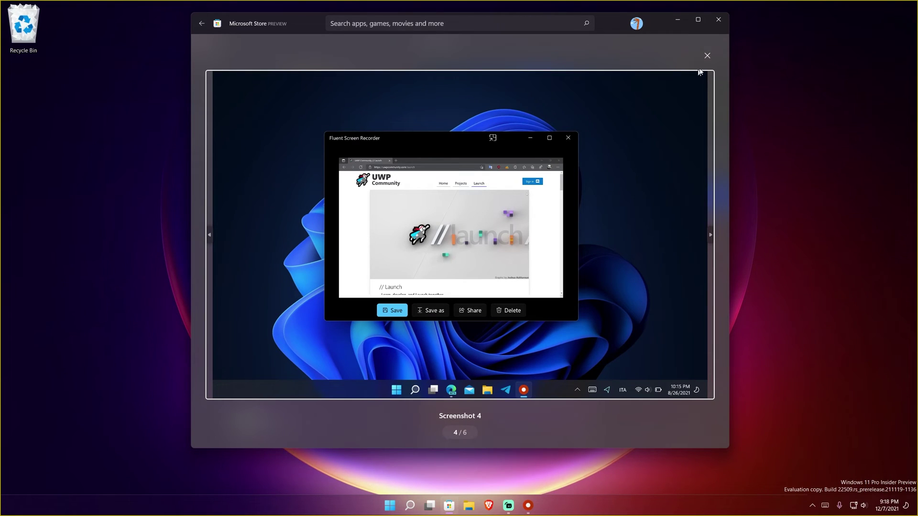
{"action": "left_click", "coordinate": [707, 56]}
{"action": "scroll", "coordinate": [640, 254], "scroll_direction": "down", "scroll_amount": 2}
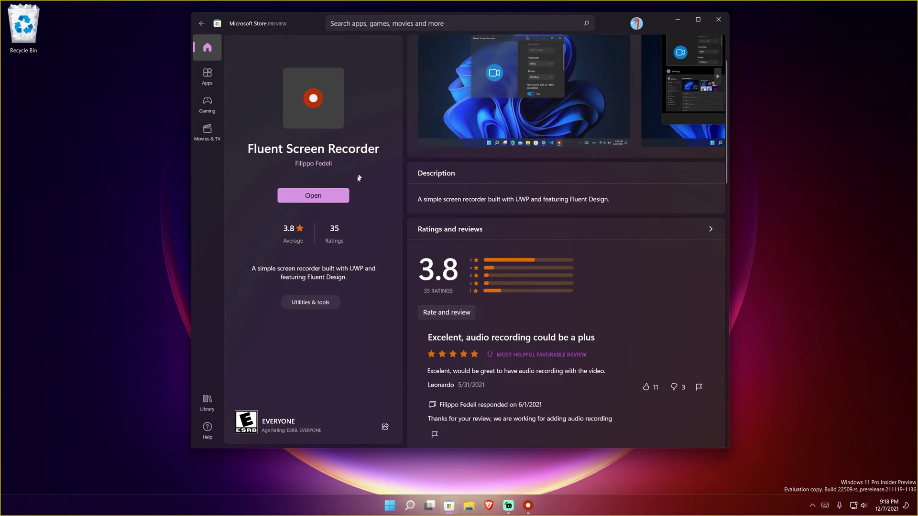
Step: Bring the recorder back in front of the Store and stop the desktop recording
{"action": "left_click", "coordinate": [678, 19]}
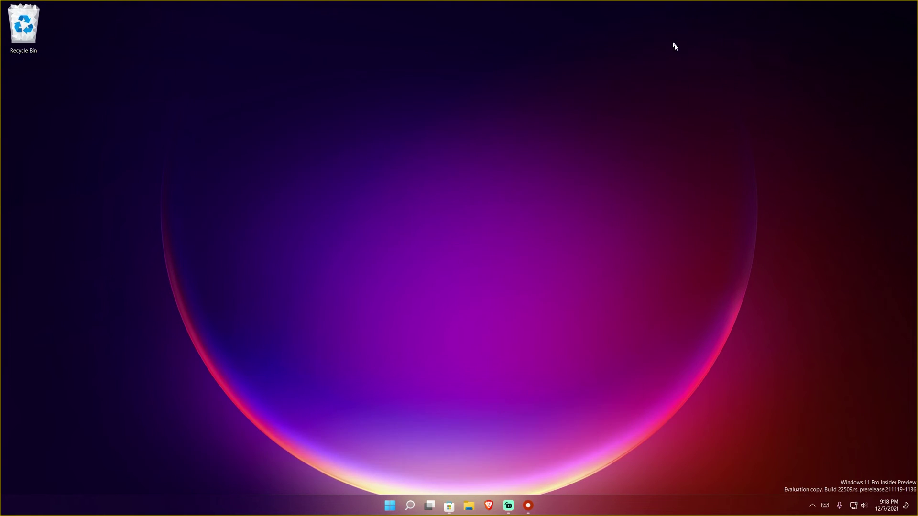
{"action": "left_click", "coordinate": [527, 505]}
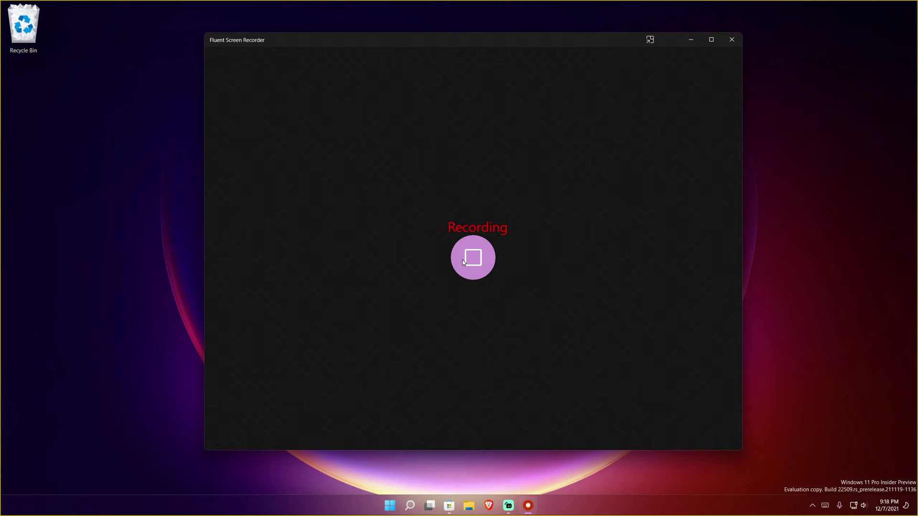
{"action": "left_click", "coordinate": [462, 259]}
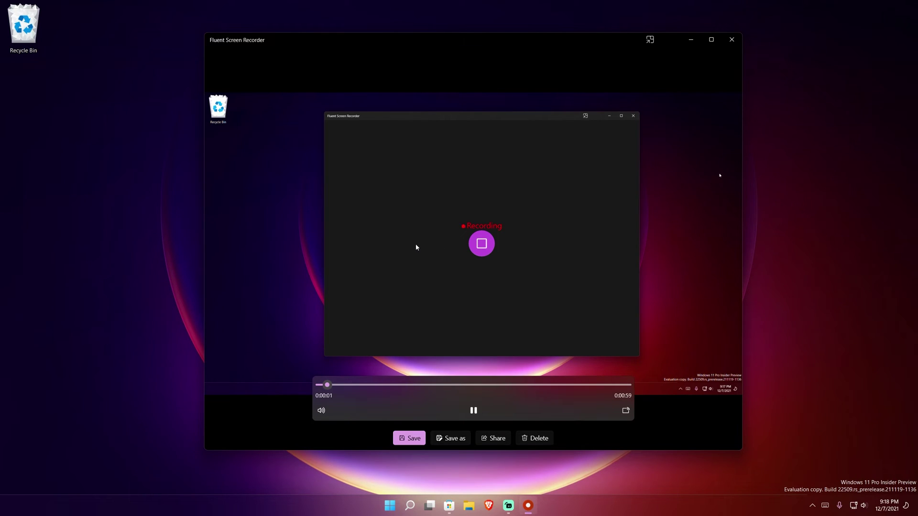
Step: Scrub the preview, save it as 2021-12-07-210924.mp4, and open it for playback
{"action": "left_click", "coordinate": [390, 385]}
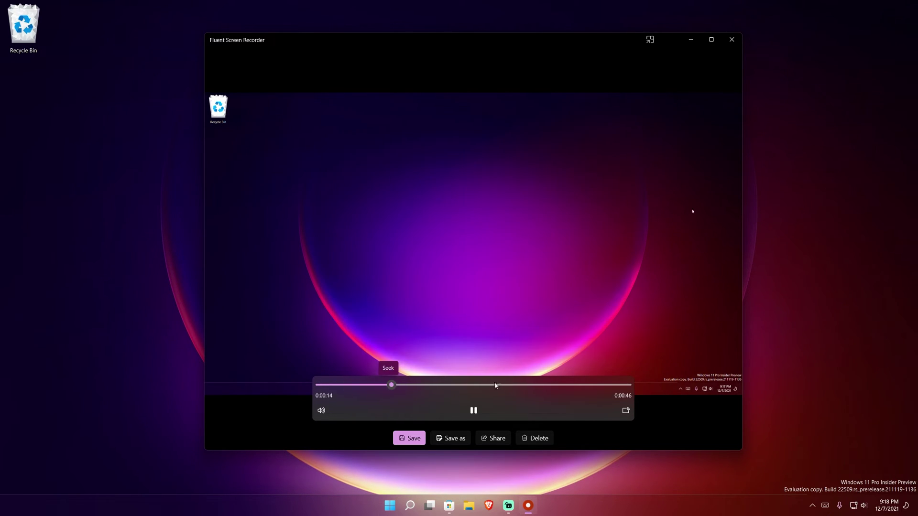
{"action": "left_click", "coordinate": [539, 385]}
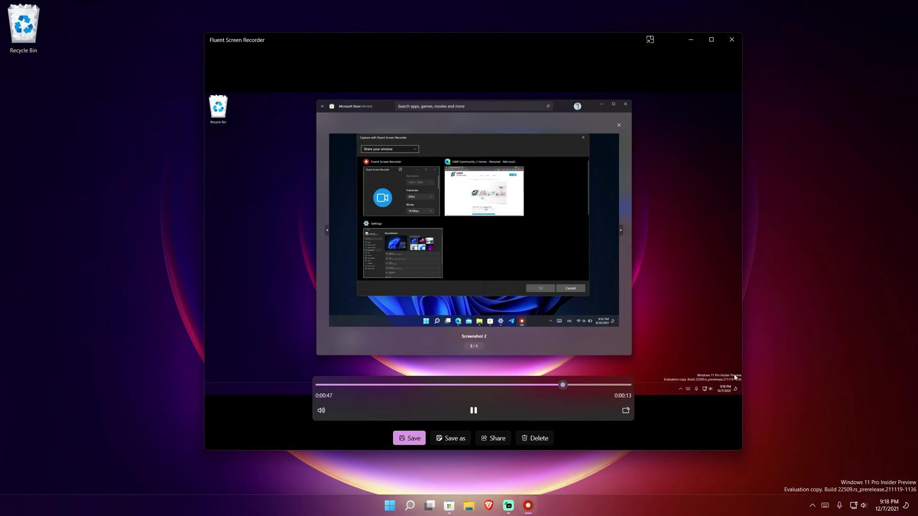
{"action": "left_click", "coordinate": [412, 439]}
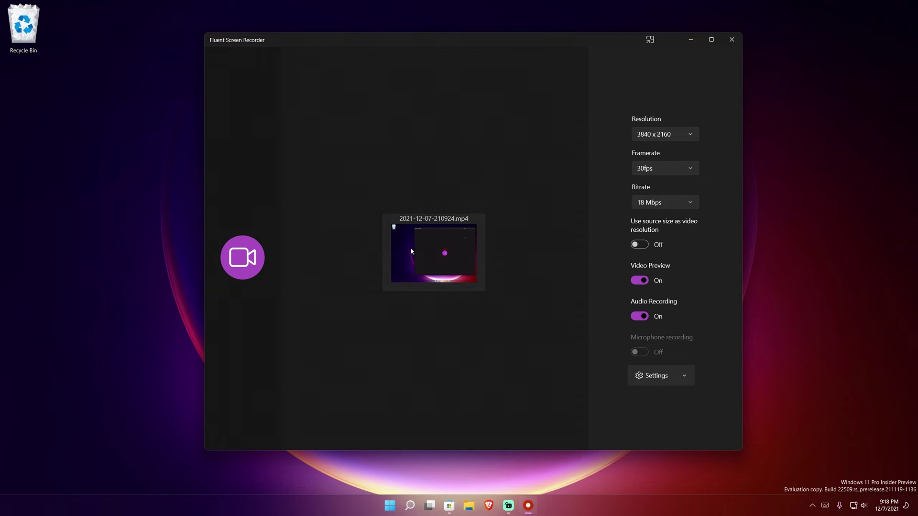
{"action": "left_click", "coordinate": [457, 256]}
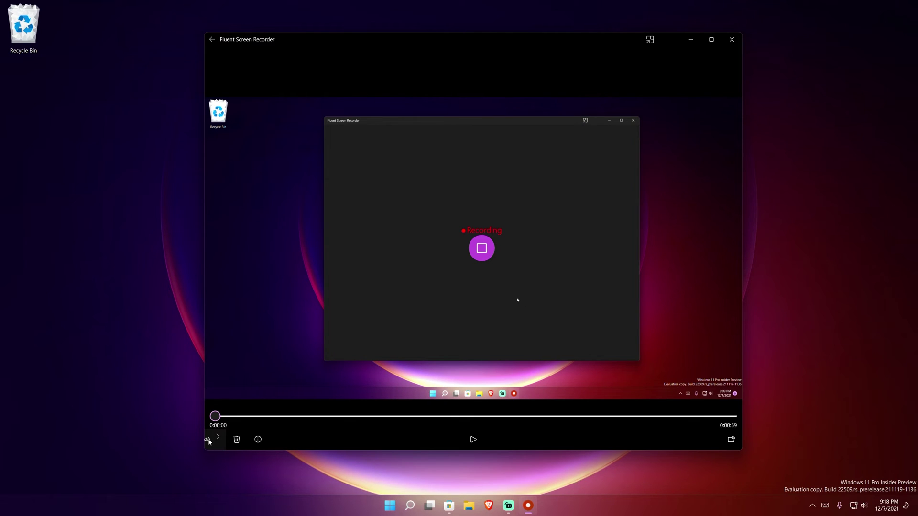
Step: Widen the player window, check the volume control, and return to the recordings gallery
{"action": "left_click_drag", "start_coordinate": [204, 419], "coordinate": [181, 396]}
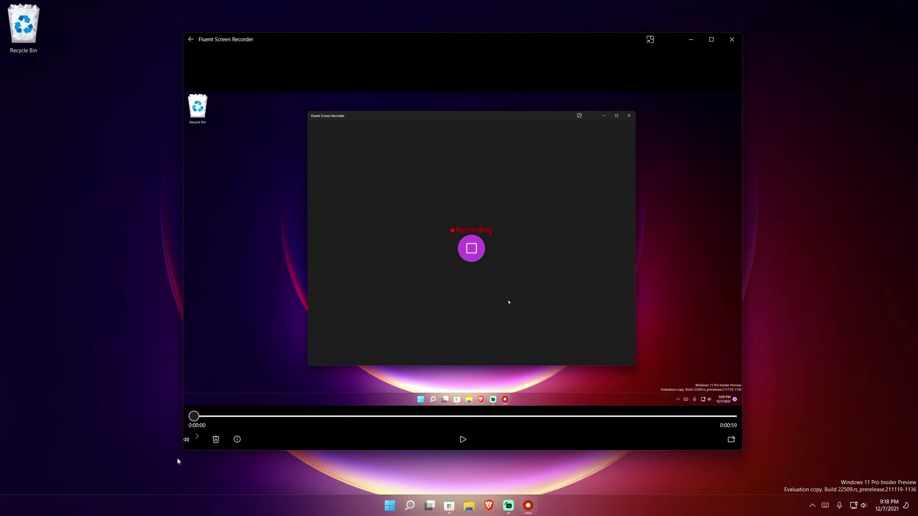
{"action": "left_click", "coordinate": [198, 438]}
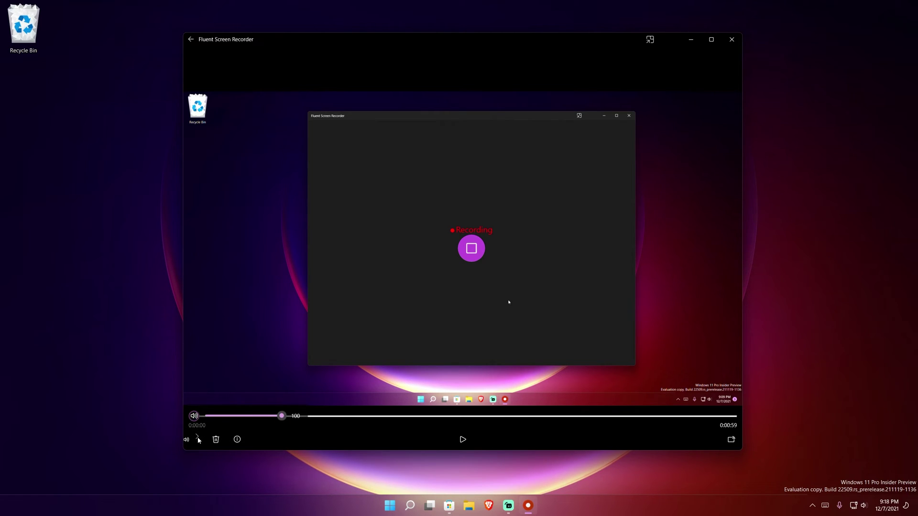
{"action": "left_click", "coordinate": [199, 440]}
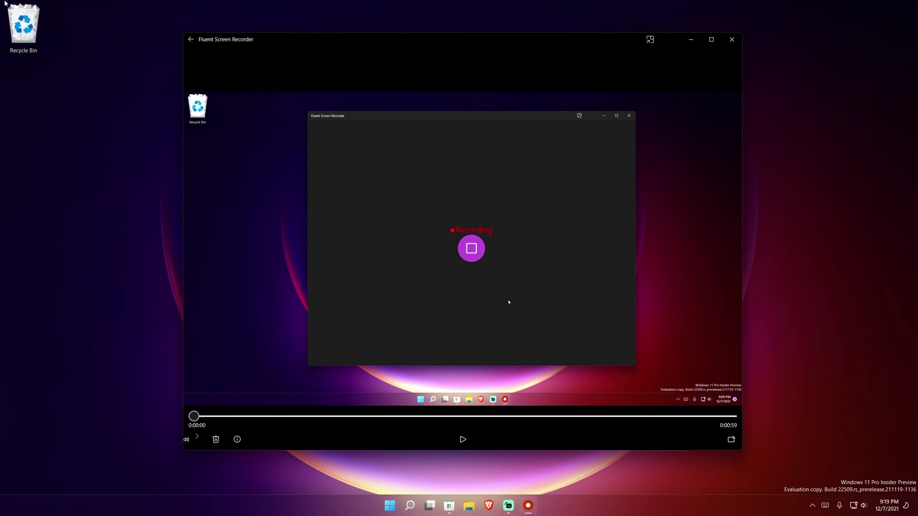
{"action": "left_click", "coordinate": [190, 39]}
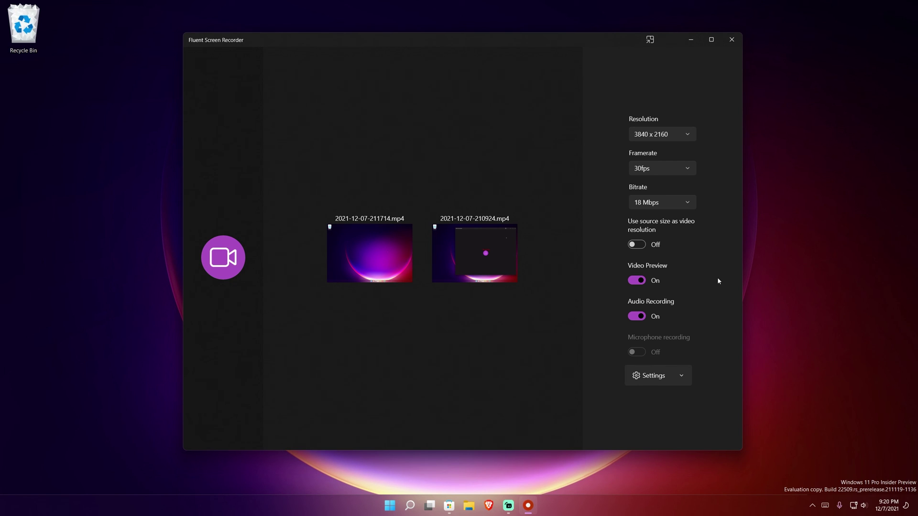
Step: Bring the Microsoft Store's Fluent Screen Recorder product page to the front
{"action": "left_click", "coordinate": [452, 504]}
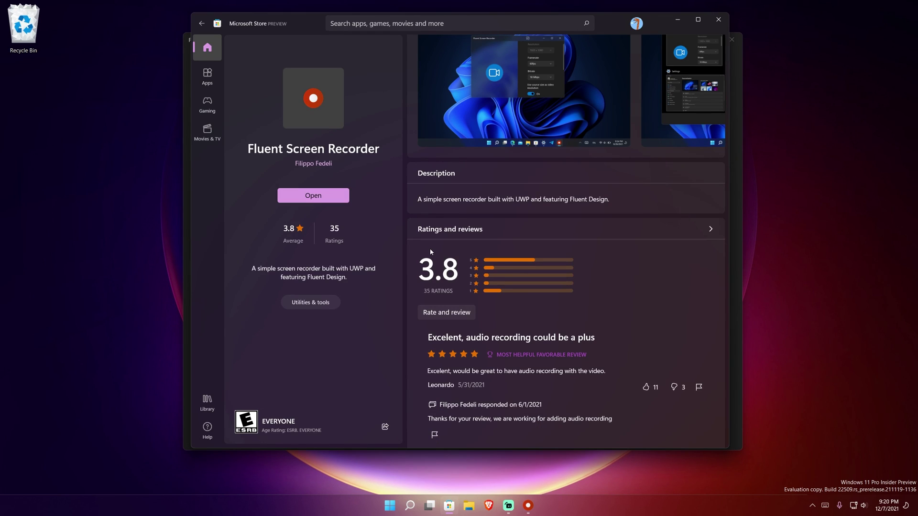